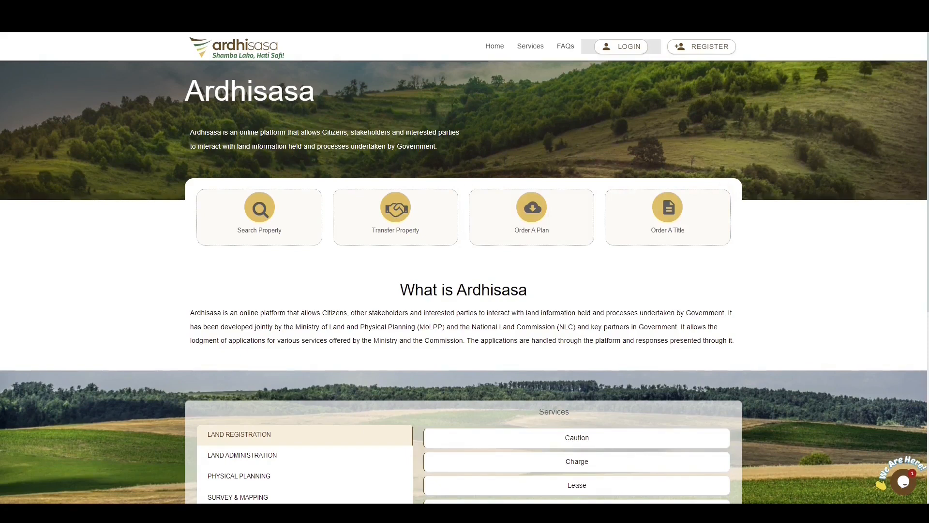
# - Log in to Ardhisasa with the identification number, account password and one-time verification code
pyautogui.click(627, 51)
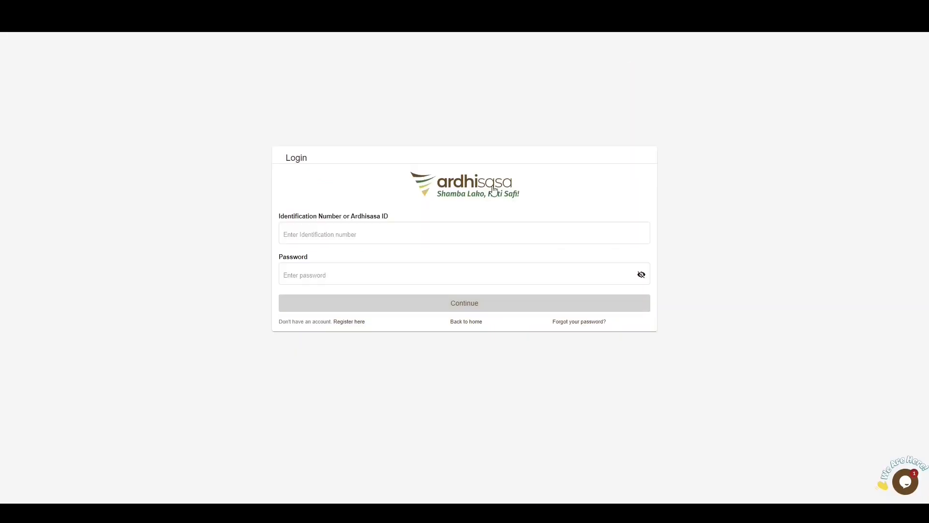
pyautogui.click(383, 238)
pyautogui.write('323')
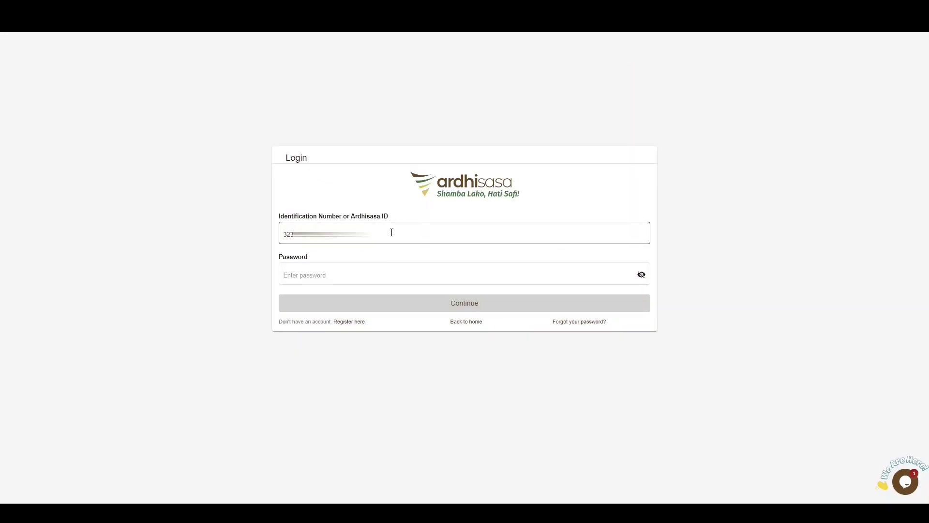
pyautogui.click(417, 275)
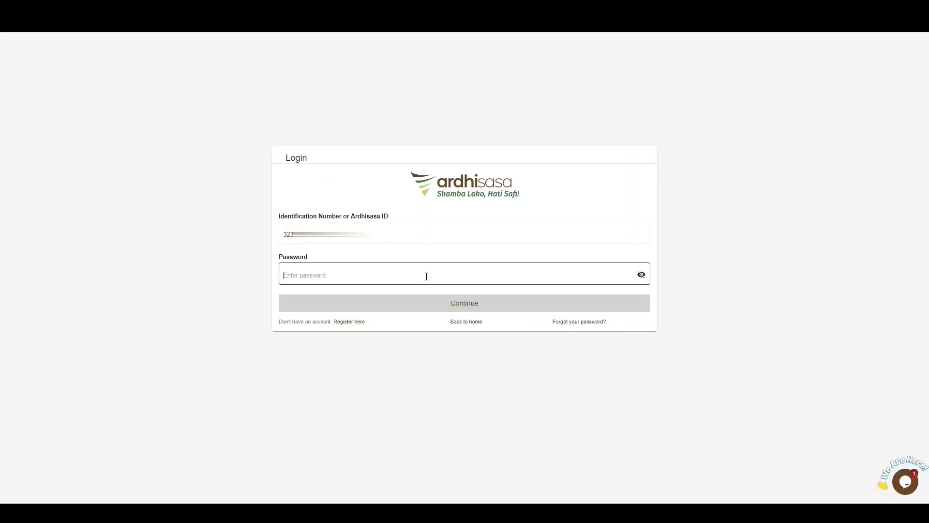
pyautogui.hotkey('ctrl', 'v')
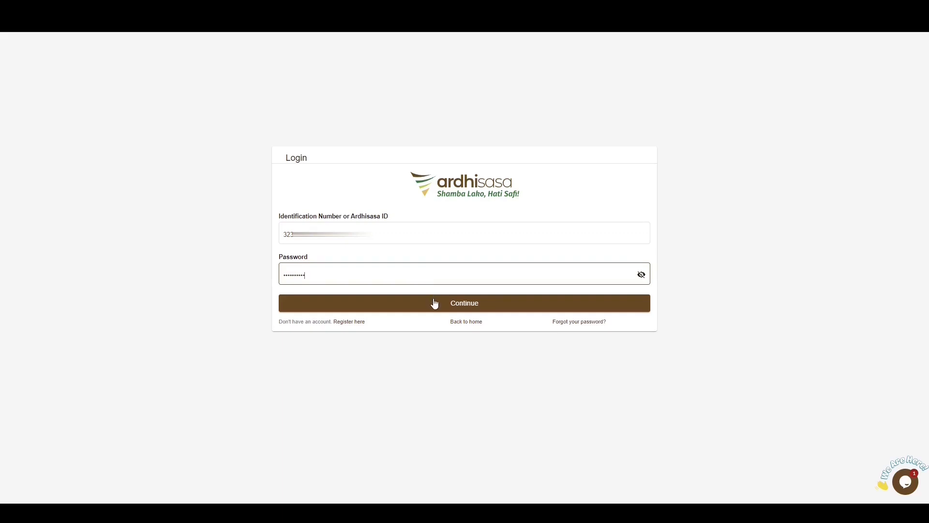
pyautogui.click(435, 303)
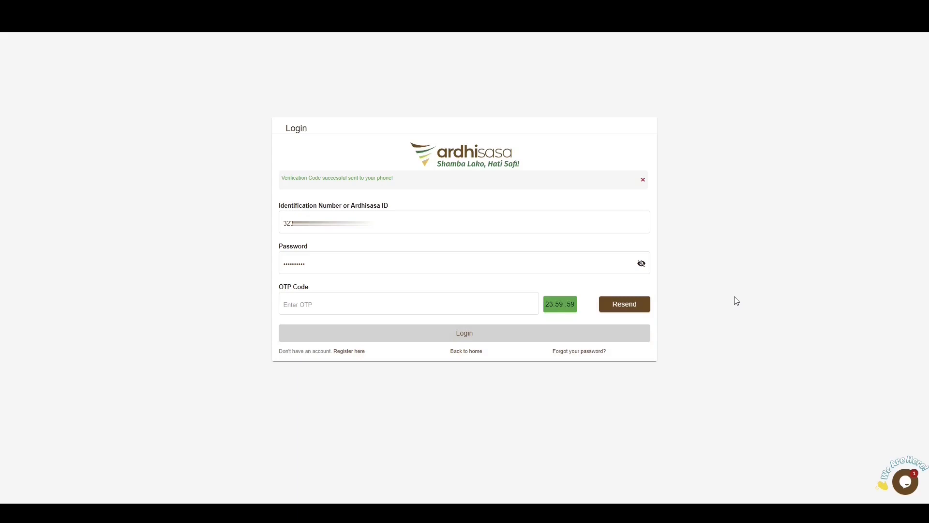
pyautogui.hotkey('ctrl', 'v')
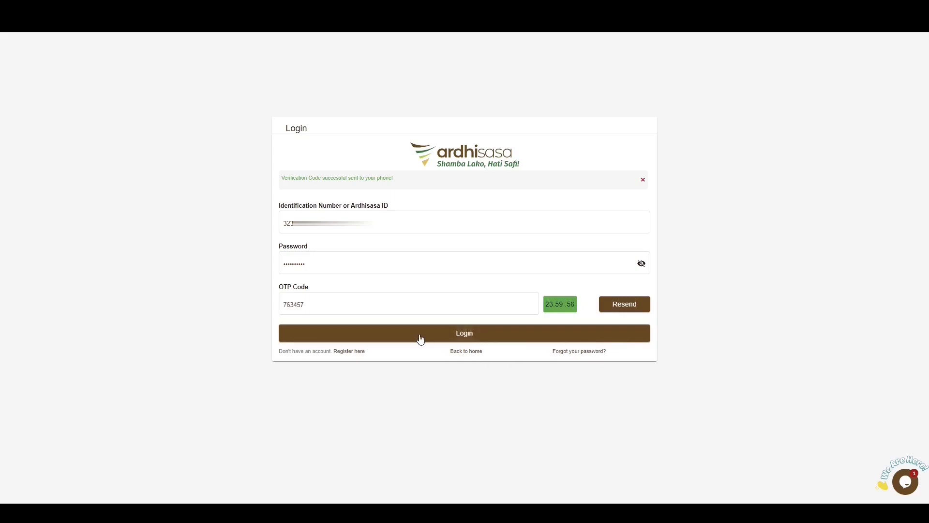
pyautogui.click(446, 326)
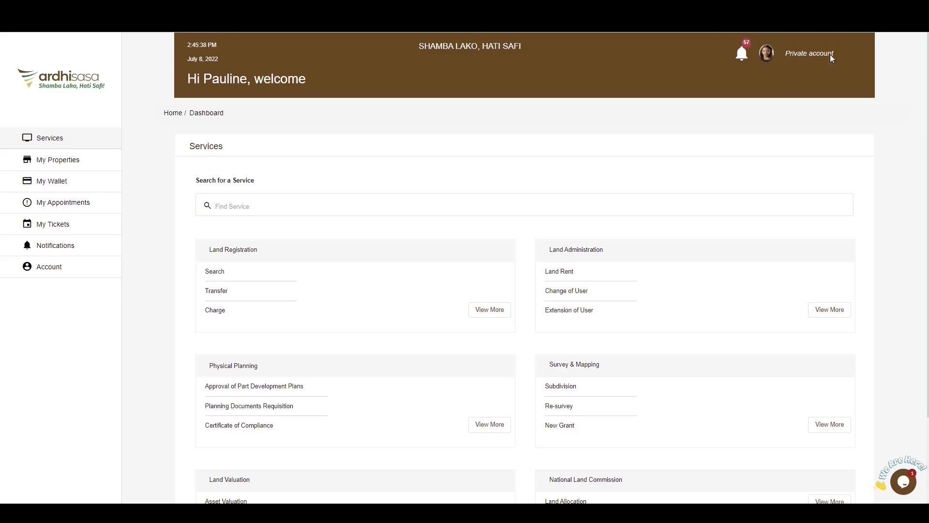
# - Switch to the Registered County Physical Planner account and open the Approval of Part Development Plans service
pyautogui.click(771, 58)
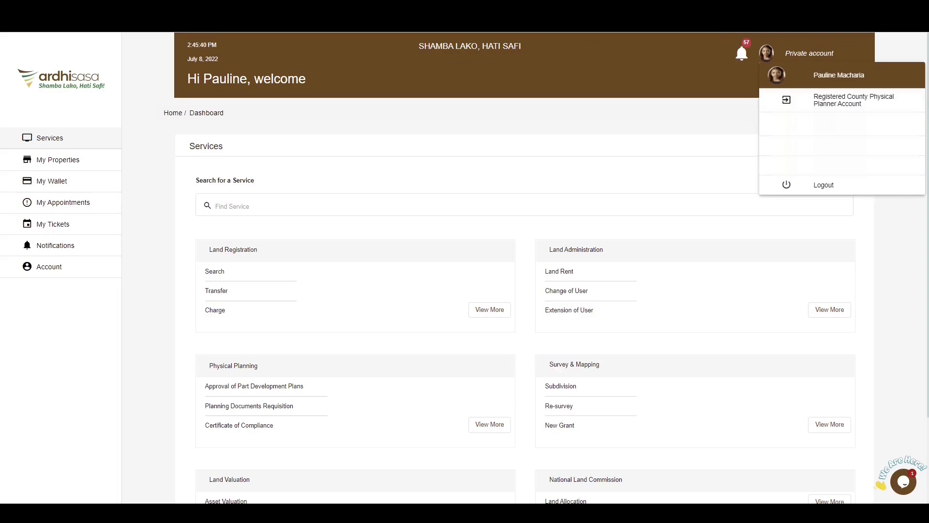
pyautogui.click(825, 100)
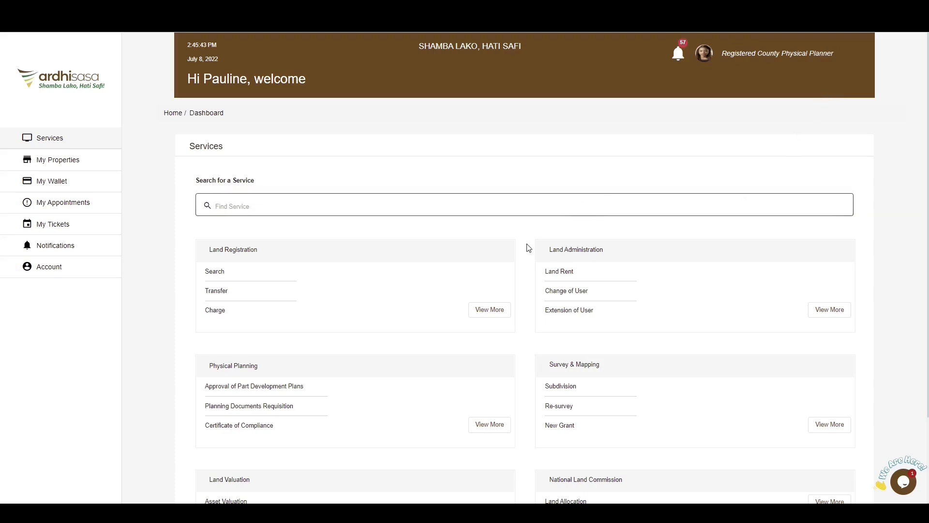
pyautogui.scroll(-1, 525, 256)
pyautogui.scroll(-1, 524, 257)
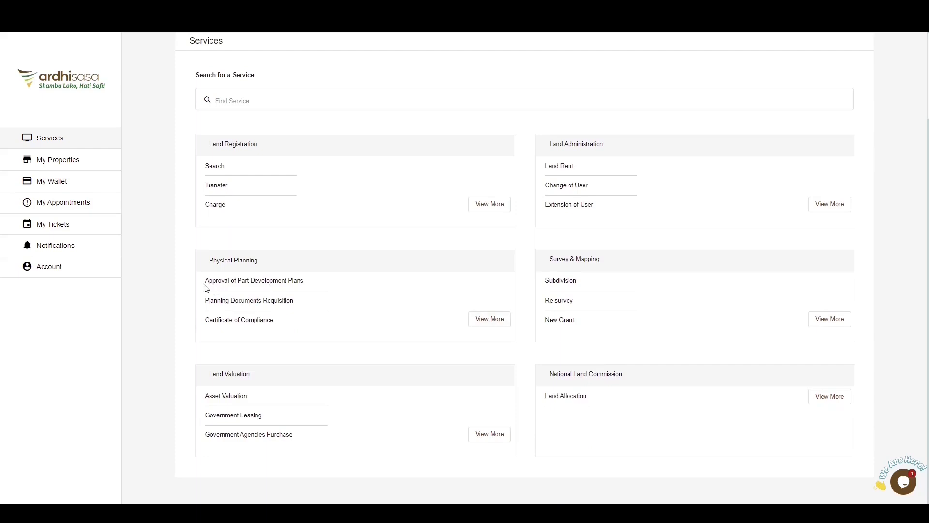
pyautogui.click(270, 284)
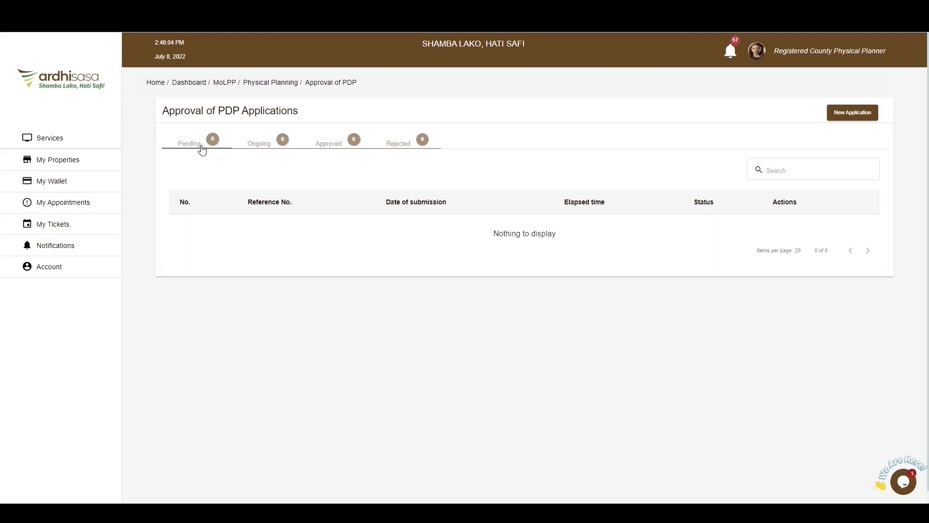
# - Review the lists of ongoing, approved and rejected PDP applications
pyautogui.click(275, 152)
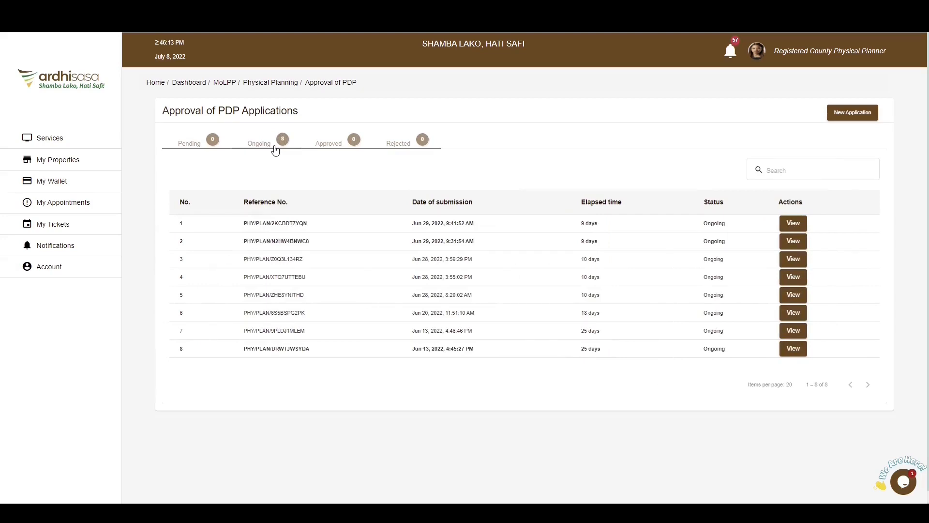
pyautogui.click(331, 143)
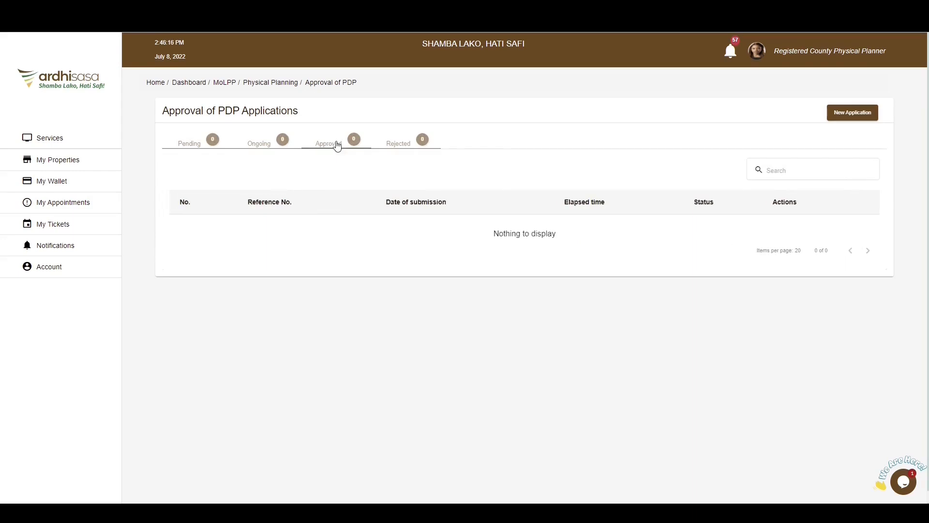
pyautogui.click(423, 144)
# - Start a new PDP approval application, check the FAQs on national-level approval and template documents, and proceed to the application details
pyautogui.click(853, 113)
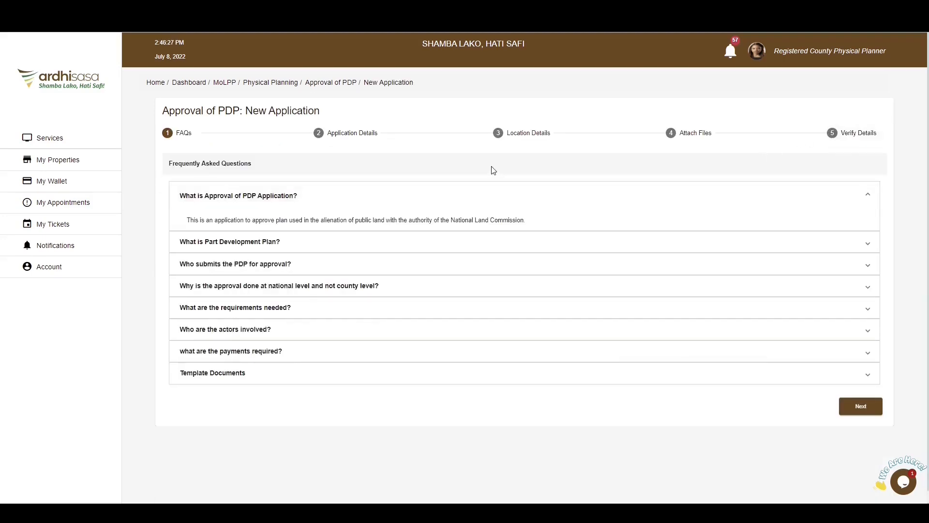
pyautogui.click(873, 198)
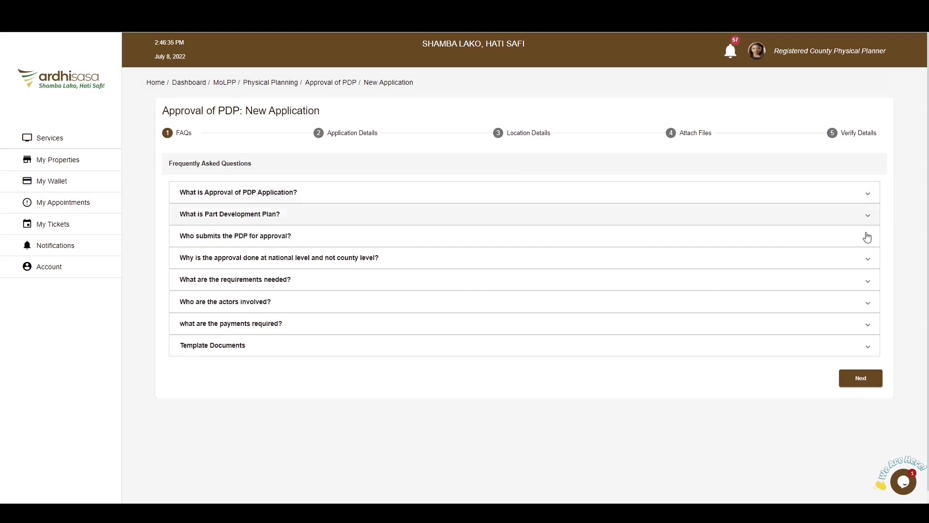
pyautogui.click(868, 260)
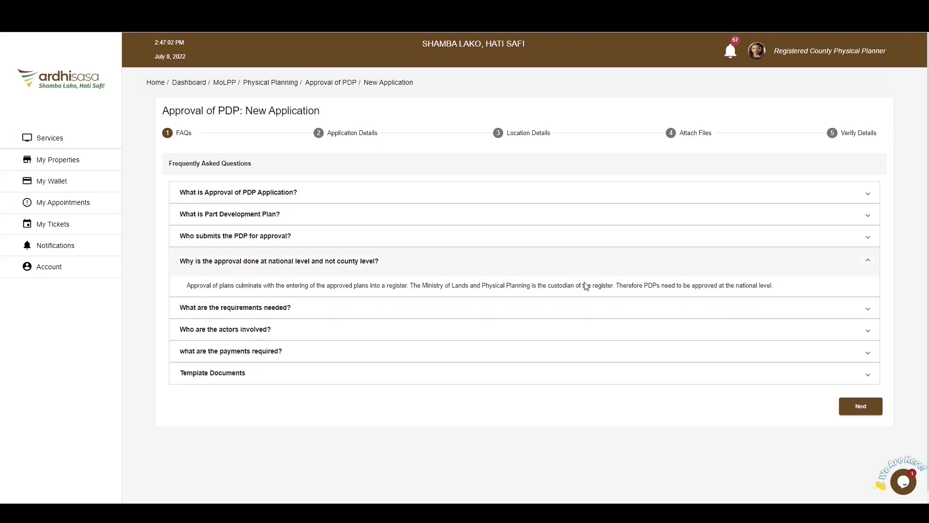
pyautogui.scroll(-1, 595, 339)
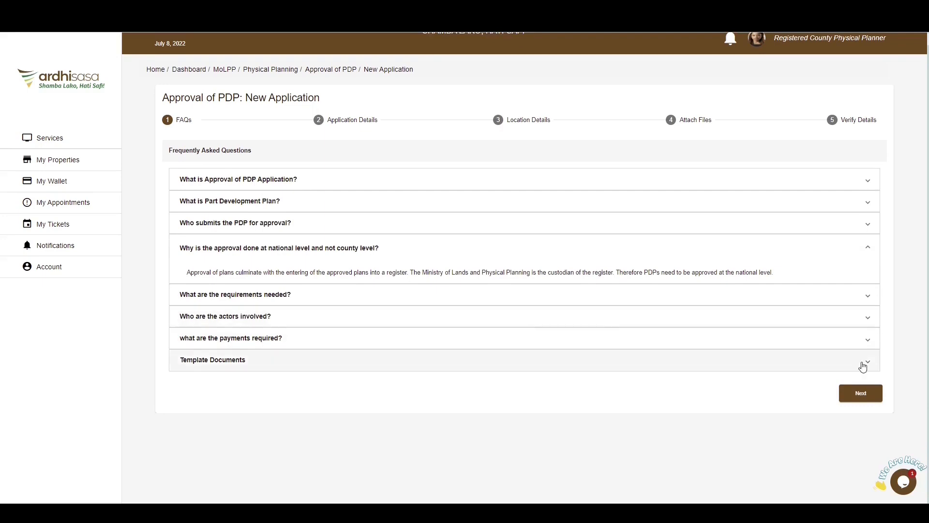
pyautogui.click(863, 366)
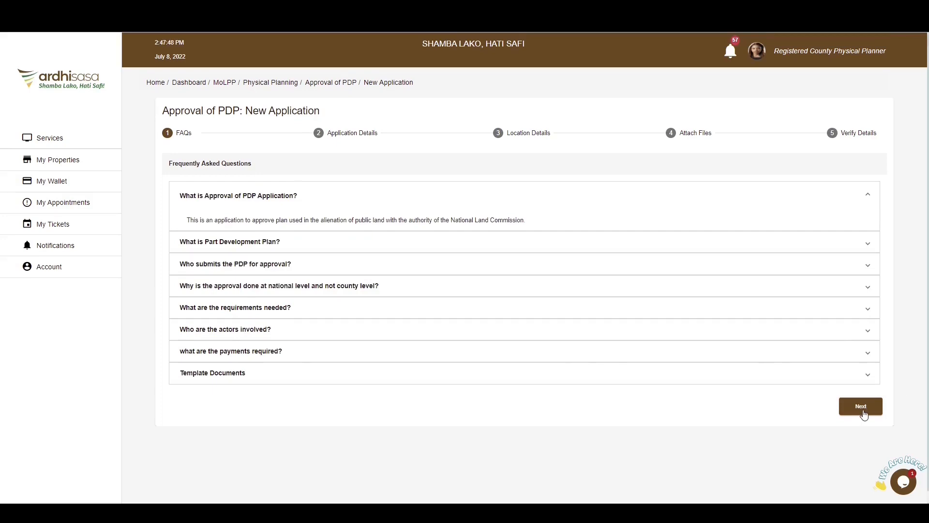
pyautogui.click(862, 408)
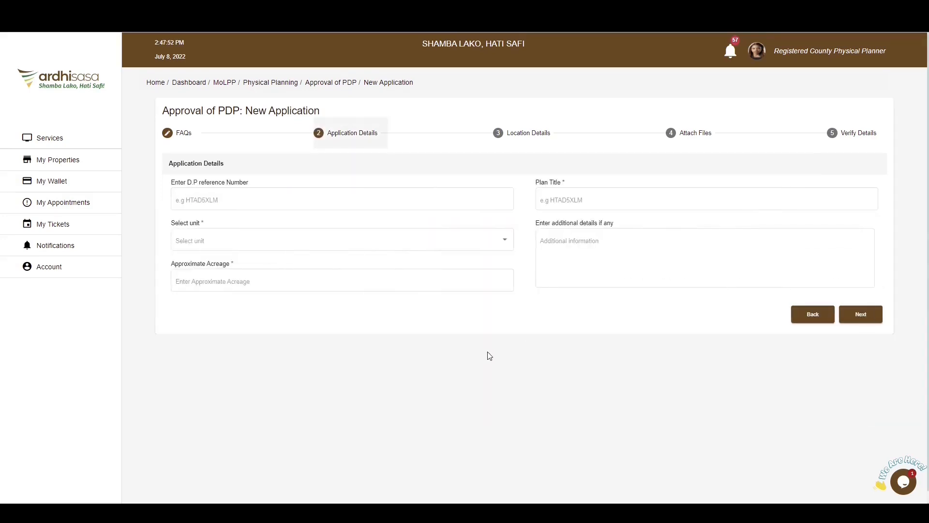
# - Set the application's unit to Hectares and the approximate acreage to 123, leaving the D.P reference number blank
pyautogui.moveTo(248, 184); pyautogui.dragTo(171, 184)
pyautogui.click(270, 190)
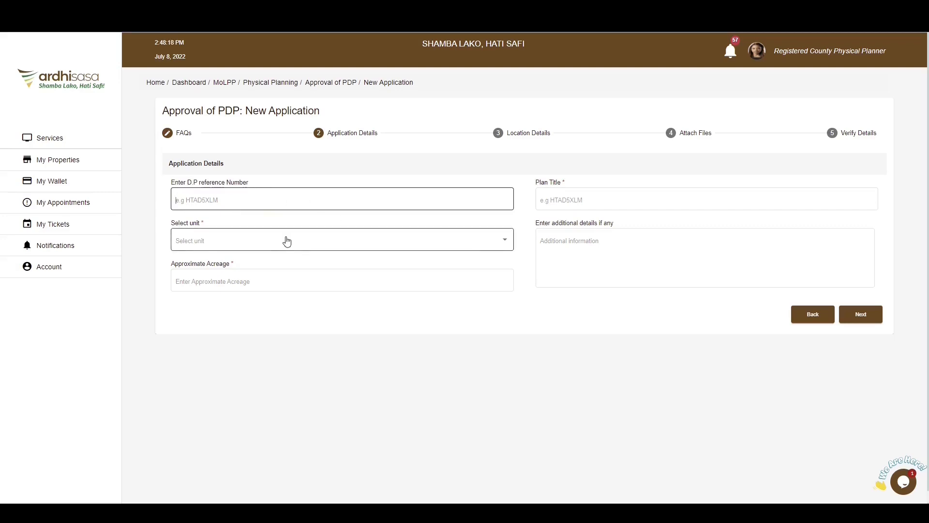
pyautogui.click(477, 247)
pyautogui.click(304, 240)
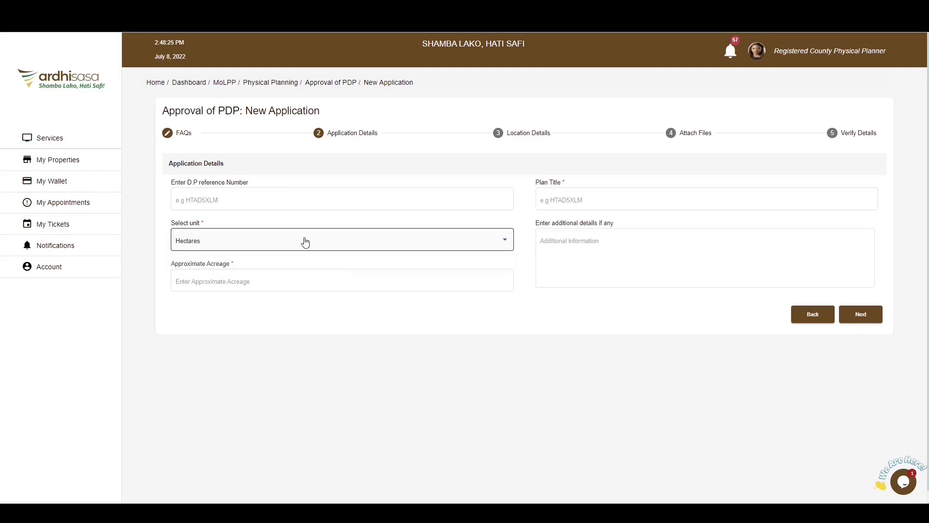
pyautogui.click(292, 285)
pyautogui.write('123')
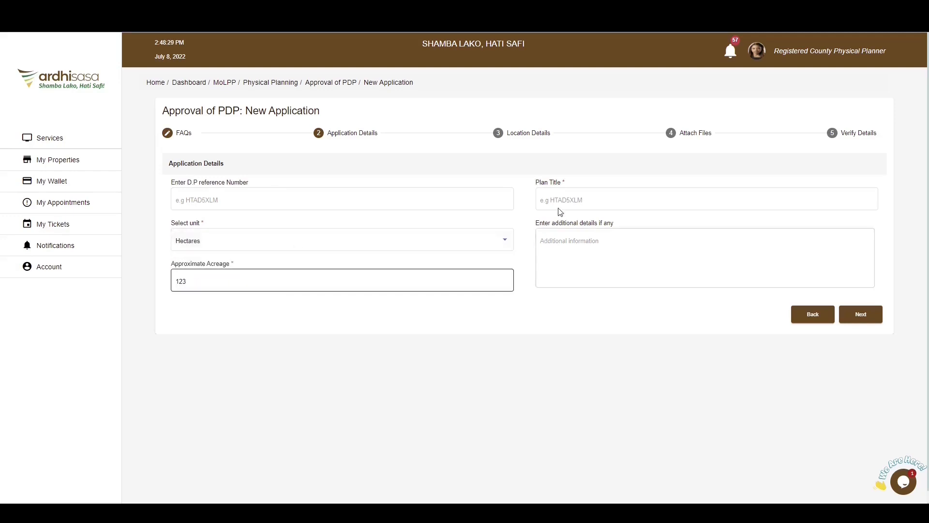
# - Enter the plan title "A PDP FOR THE PROPOSED KENYA TECHNOLOGY UNIVERSITY" and proceed to the location details
pyautogui.click(573, 199)
pyautogui.write('A PDP FOR THE')
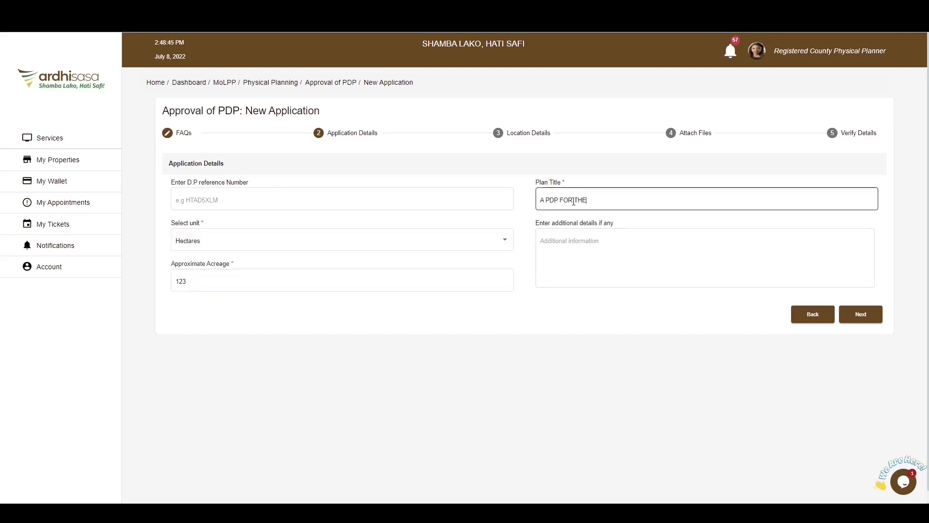
pyautogui.write(' PROPOSED KENYA TECHNOLOGY UNIVERSITY')
pyautogui.click(702, 263)
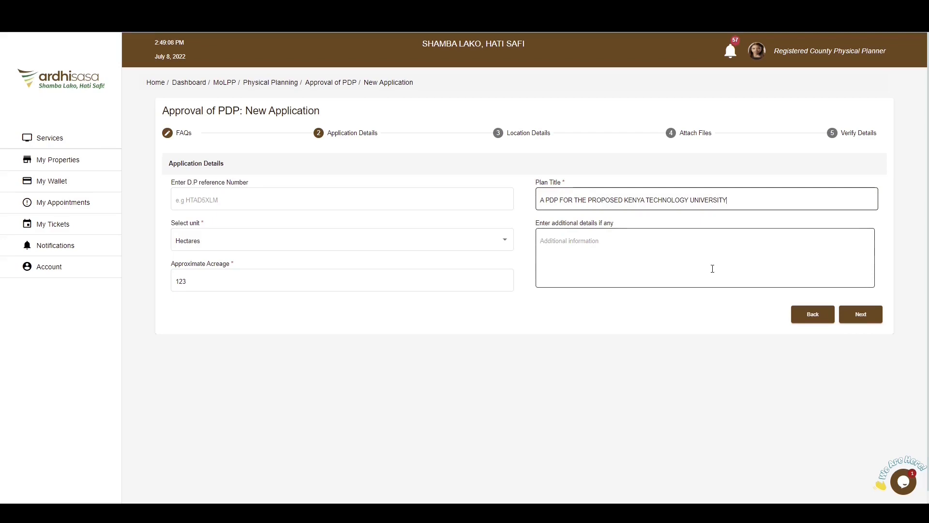
pyautogui.click(864, 316)
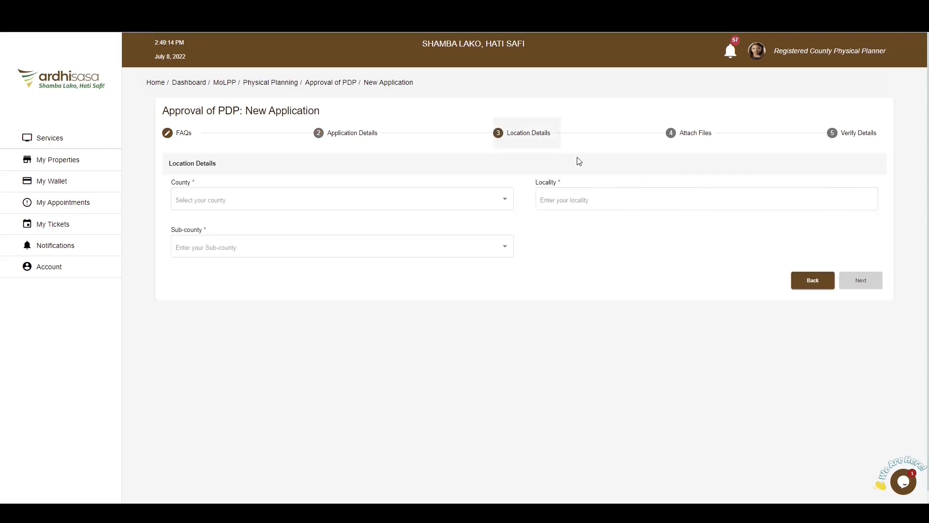
# - Set the county to Nairobi, the sub-county to Mathare and the locality to MATHARE NORTH, and proceed to the file attachments
pyautogui.click(508, 202)
pyautogui.scroll(-8, 351, 290)
pyautogui.click(351, 297)
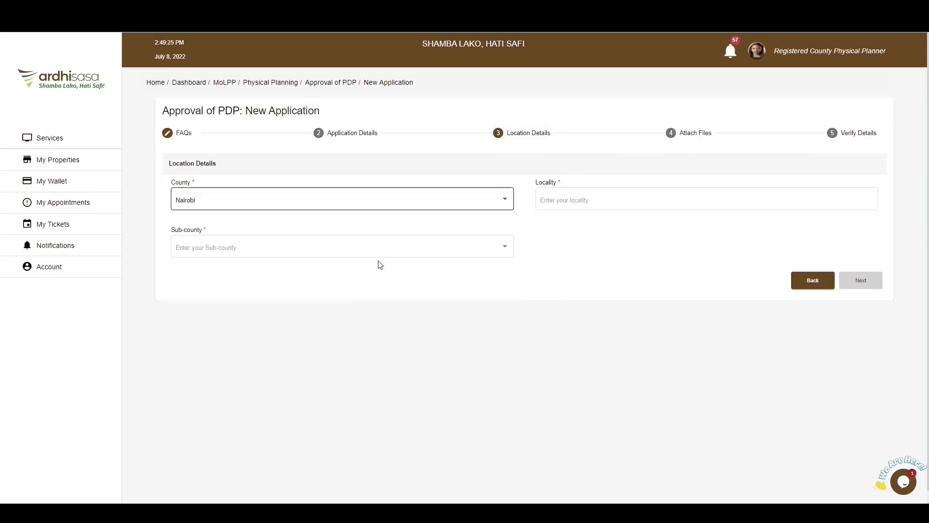
pyautogui.click(373, 247)
pyautogui.click(343, 322)
pyautogui.click(581, 200)
pyautogui.write('MATHARE NORTH')
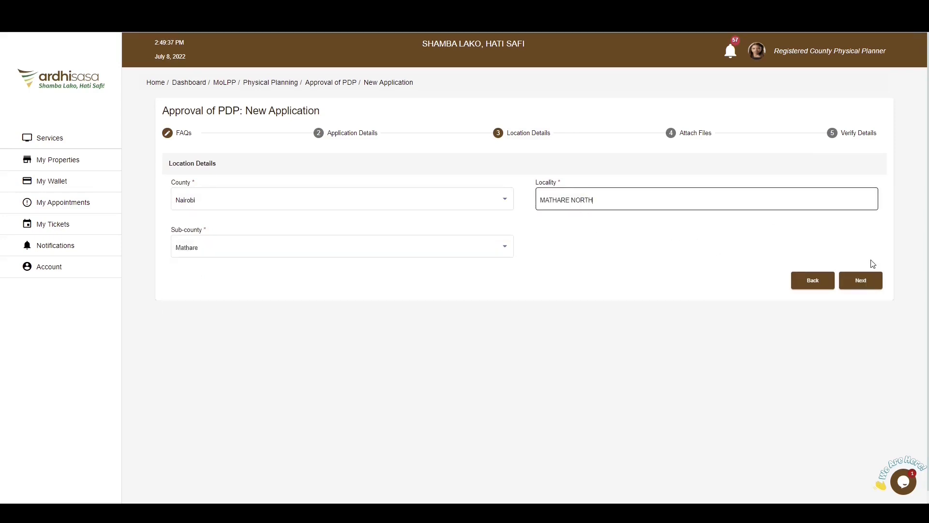
pyautogui.click(868, 289)
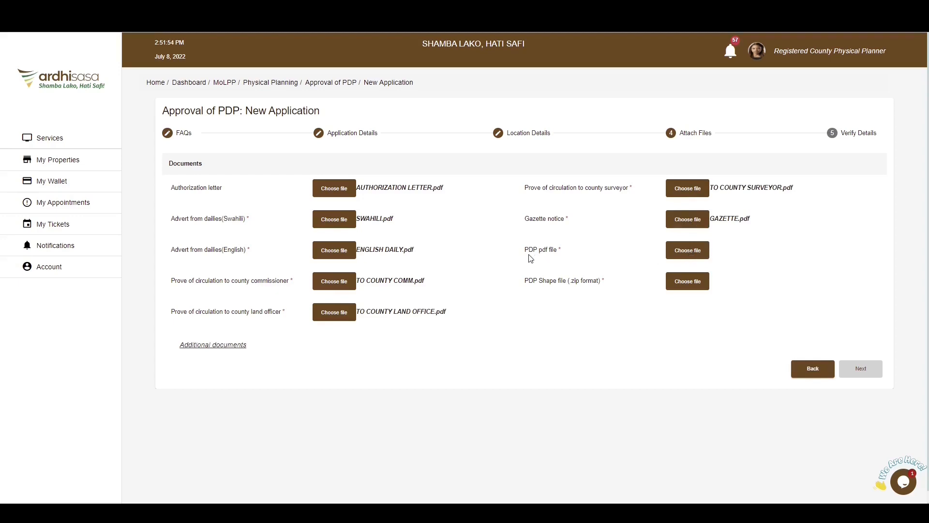
# - Attach PDP_FILE.pdf as the PDP pdf file and PDP_ZIP.zip as the PDP shape file, and proceed to verification
pyautogui.click(705, 255)
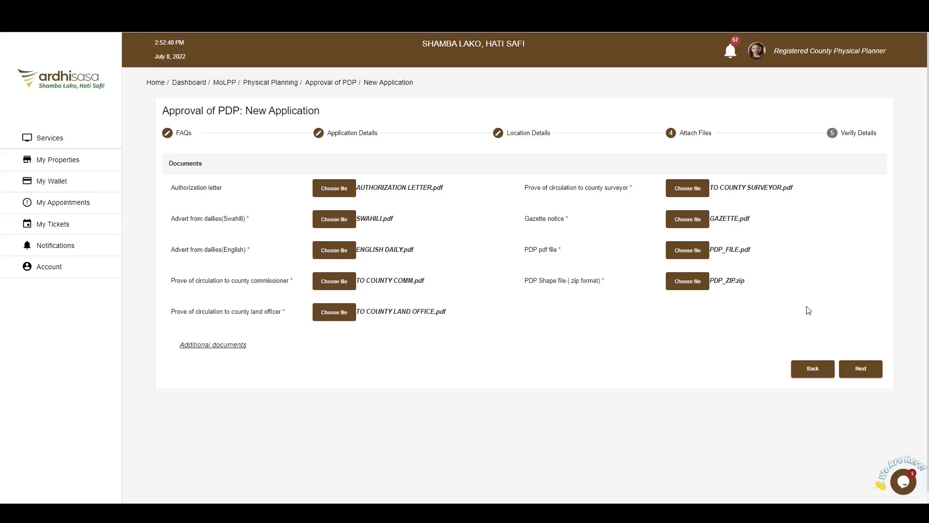
pyautogui.click(863, 374)
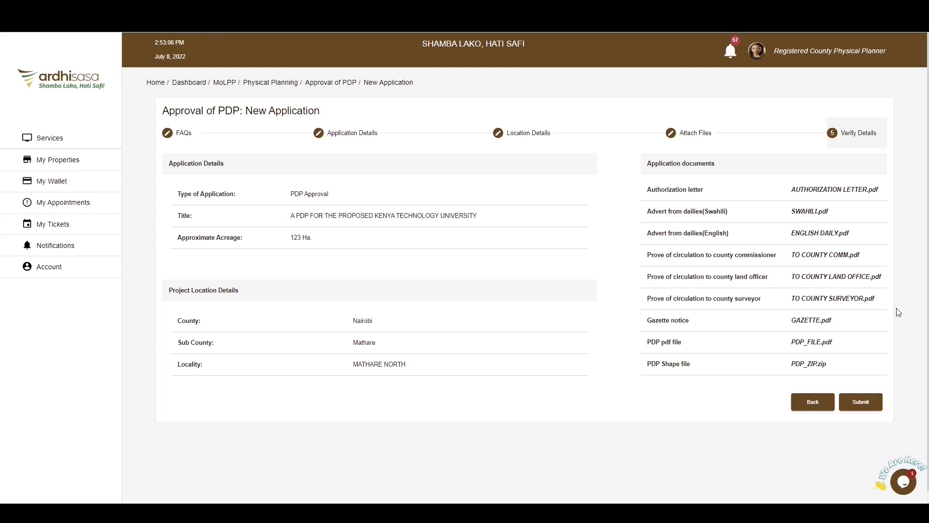
# - Submit the PDP approval application, confirm the request and dismiss the resulting notice
pyautogui.click(874, 404)
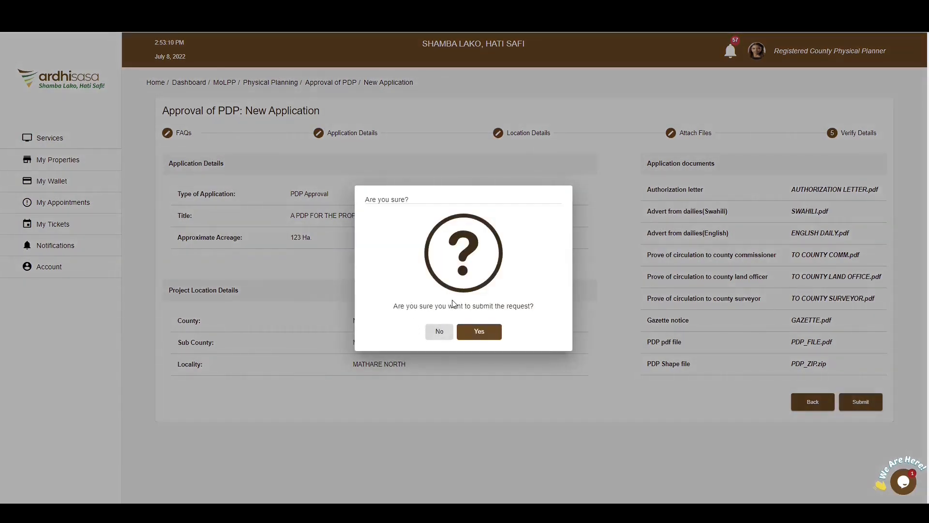
pyautogui.click(490, 332)
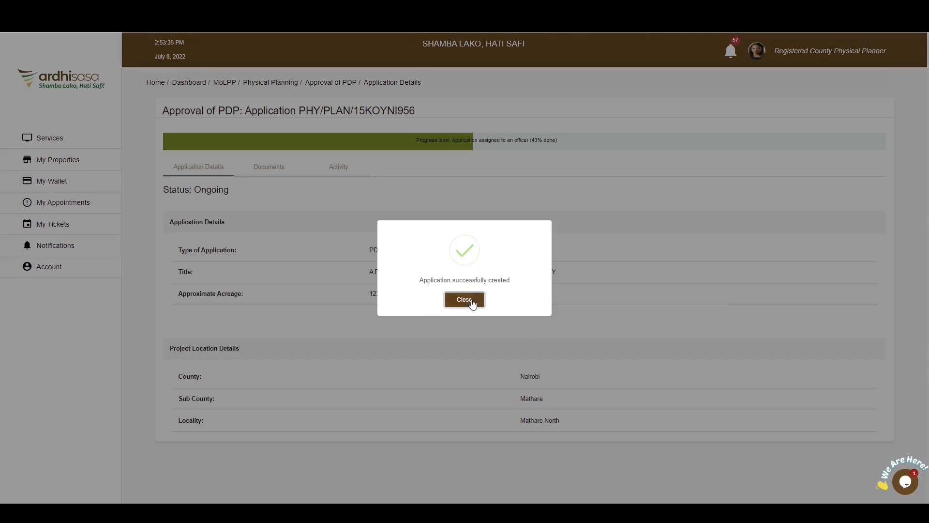
pyautogui.click(464, 300)
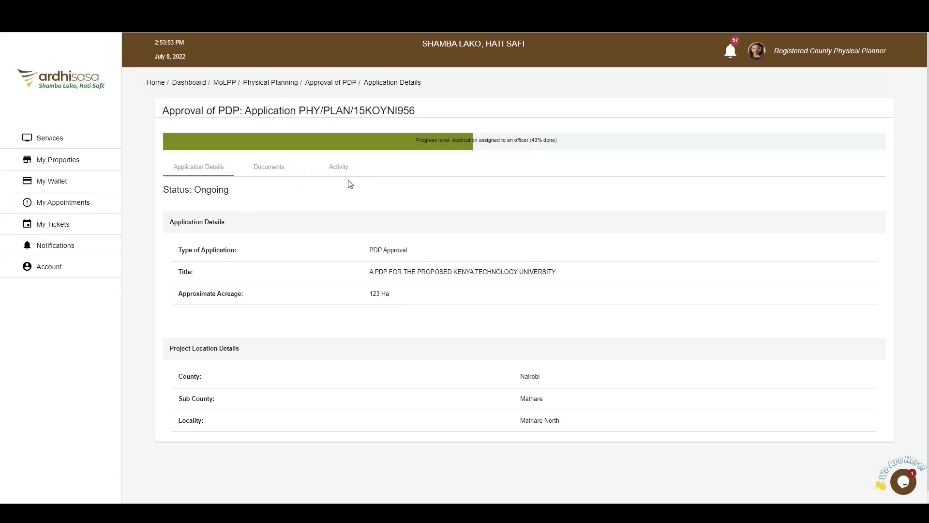
# - Review the submitted application's documents list and its activity remarks
pyautogui.click(268, 168)
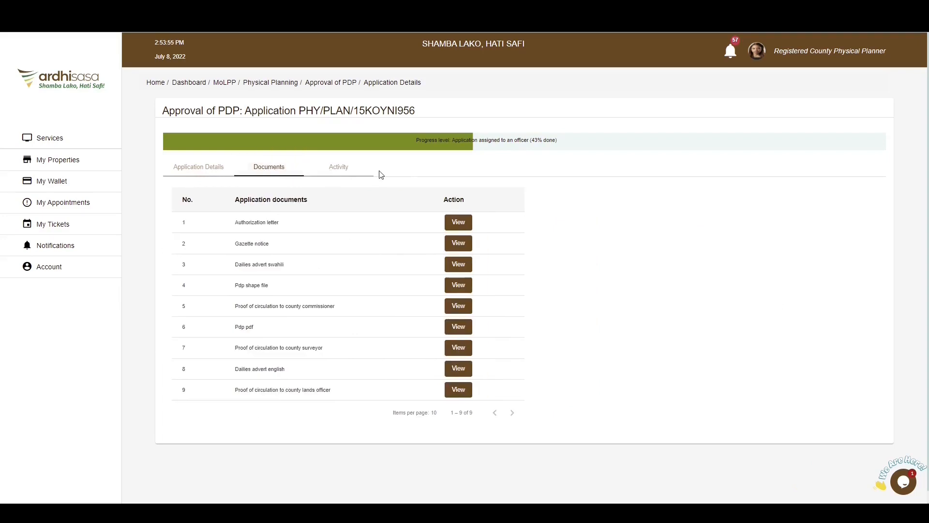
pyautogui.click(350, 173)
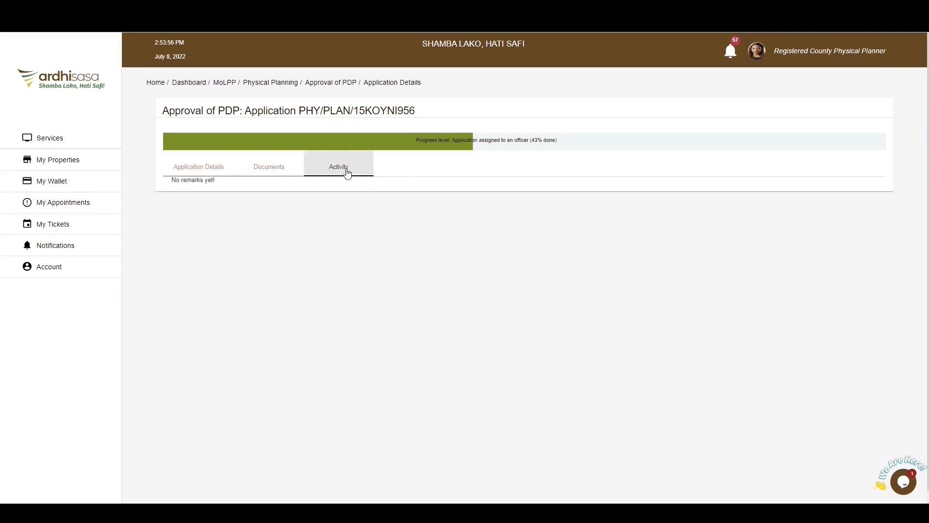
# - Open the pending Approval of PDP application from the Physical Planning services and read its status instruction
pyautogui.click(192, 171)
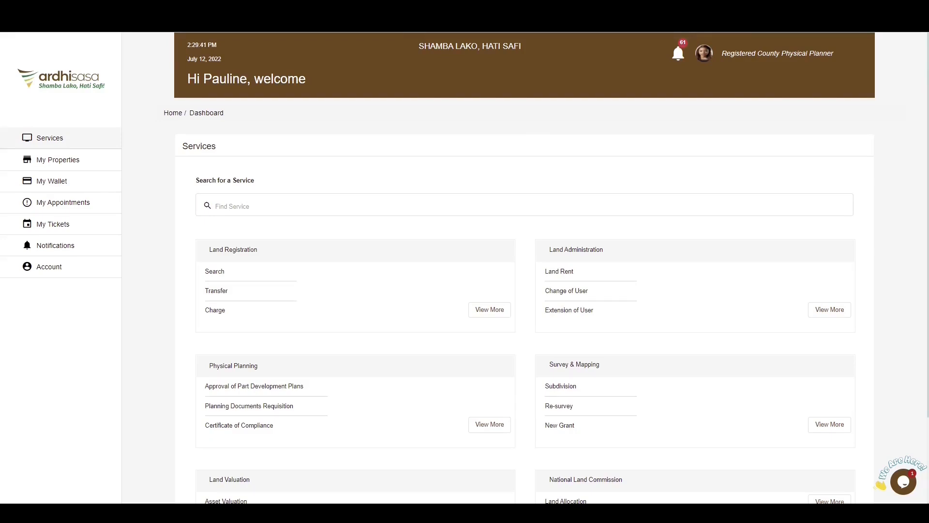
pyautogui.click(680, 54)
pyautogui.click(486, 424)
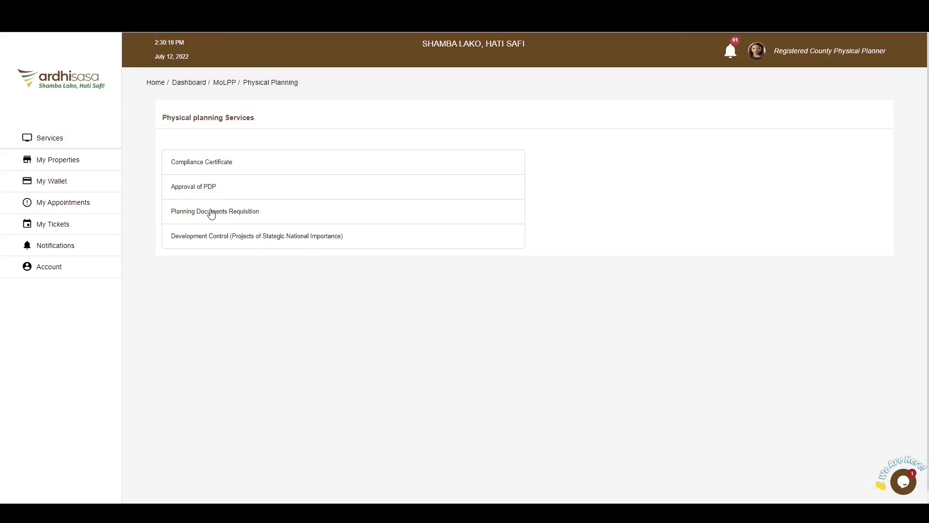
pyautogui.click(204, 190)
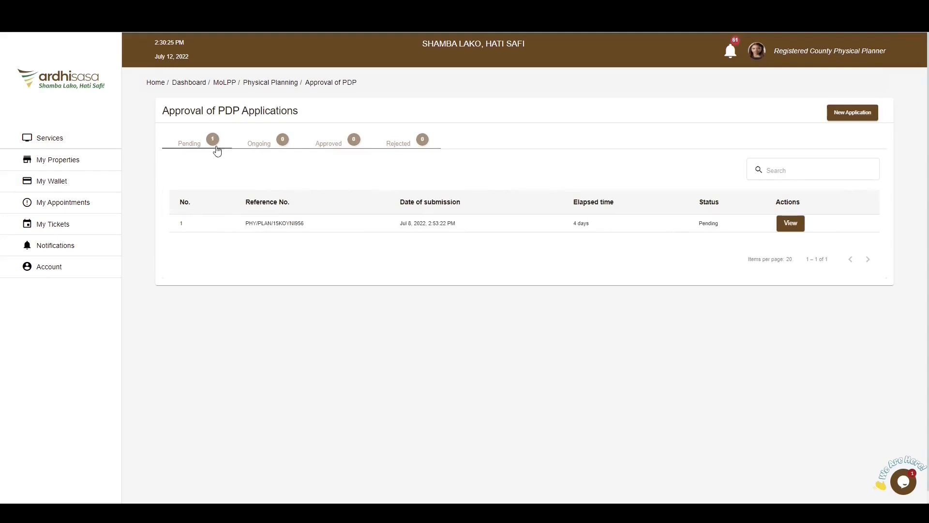
pyautogui.click(790, 223)
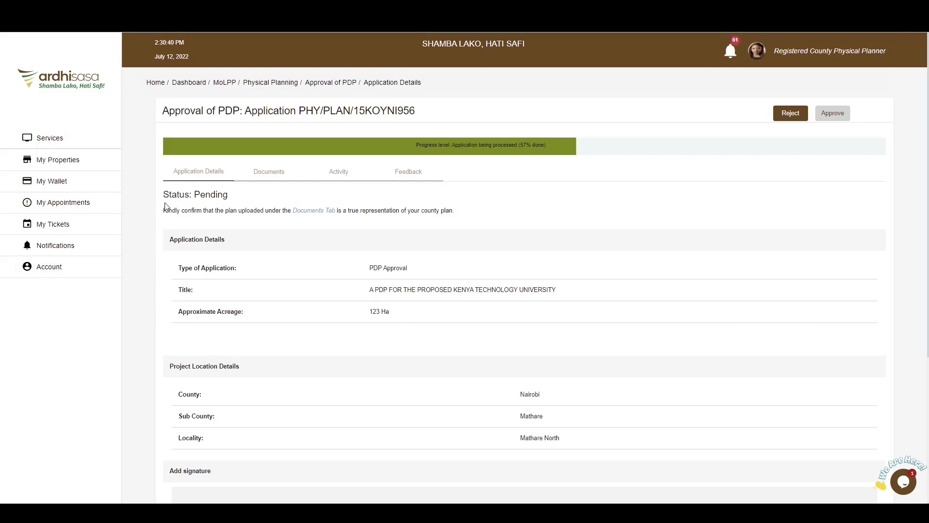
pyautogui.moveTo(164, 210); pyautogui.dragTo(198, 210)
pyautogui.click(164, 213)
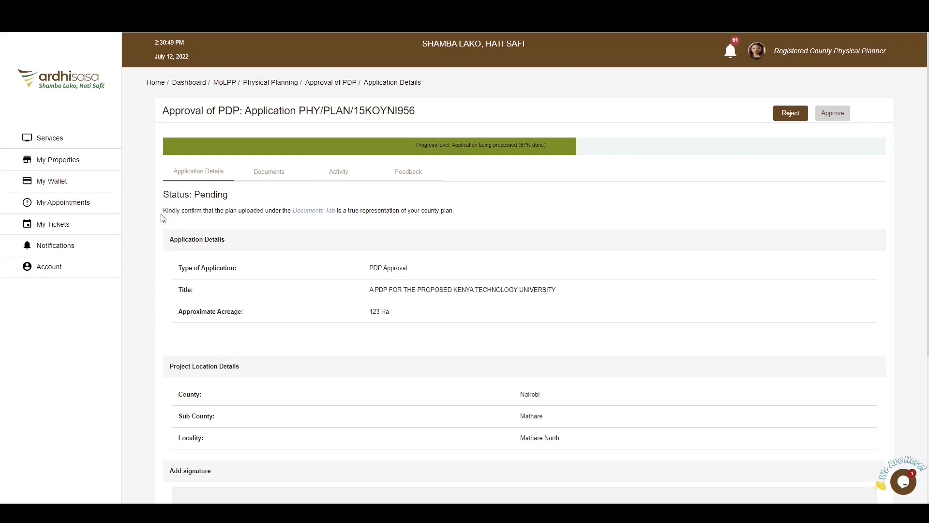
# - Examine the Final Plan Version 1 process document and return to the application details
pyautogui.click(277, 179)
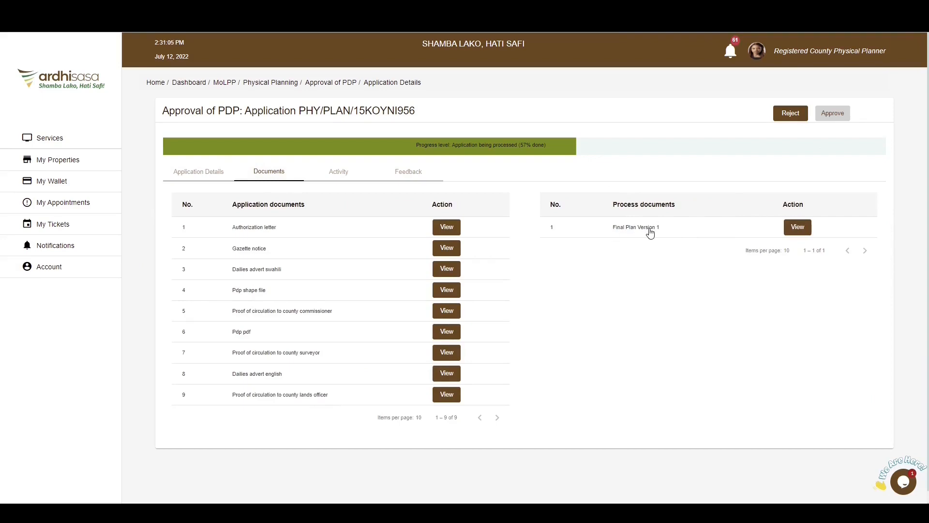
pyautogui.click(801, 234)
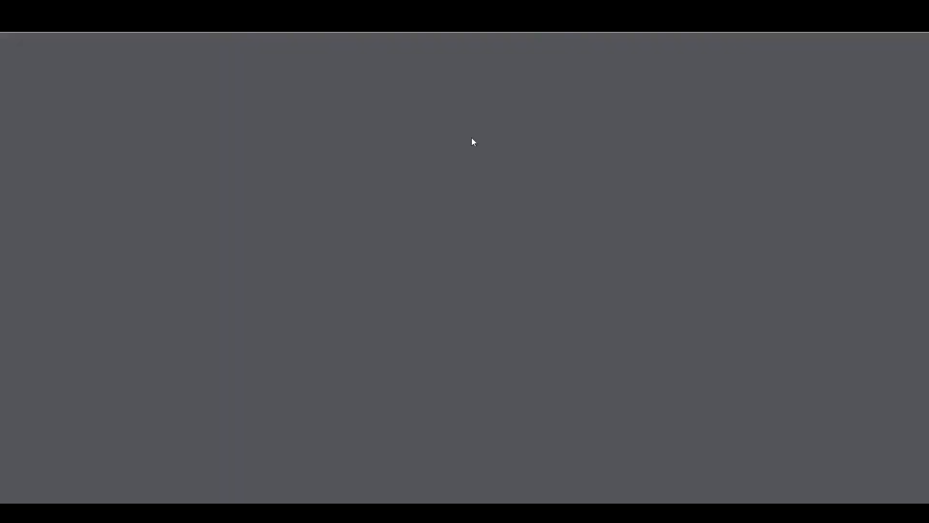
pyautogui.scroll(-2, 501, 182)
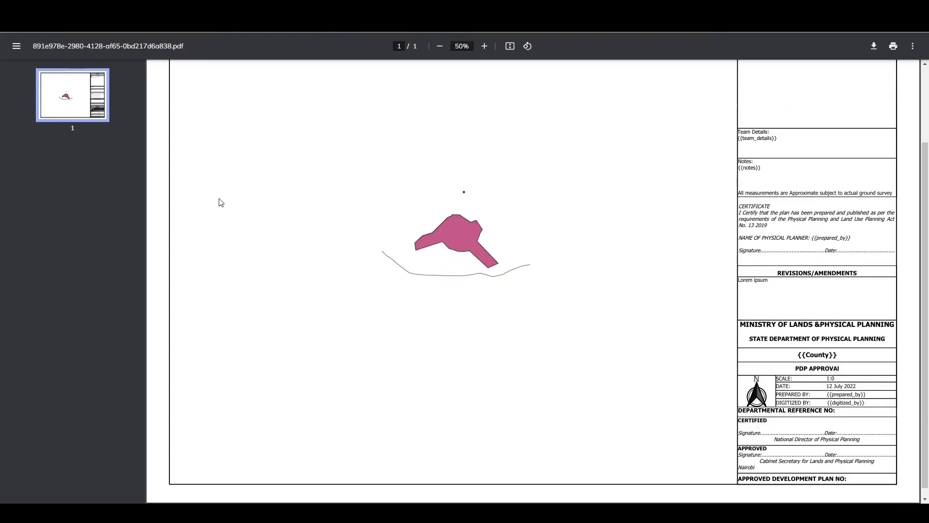
pyautogui.scroll(2, 217, 201)
pyautogui.click(163, 8)
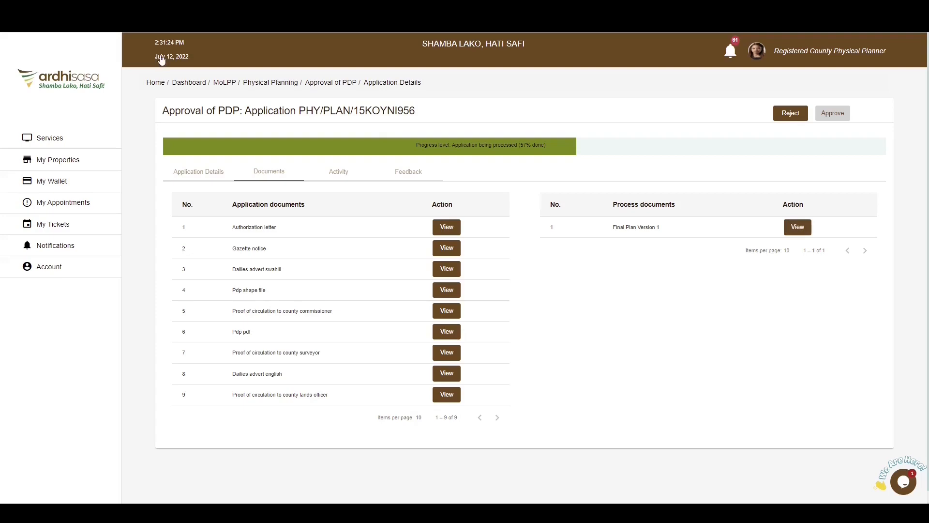
pyautogui.click(220, 178)
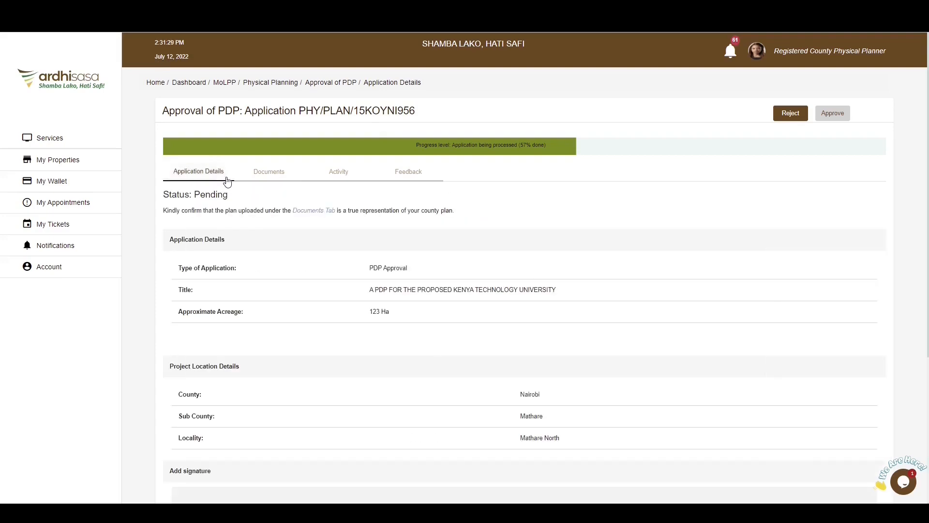
# - Look at the form for rejecting the plan and the options for signing with another device, closing each without choosing anything
pyautogui.click(791, 114)
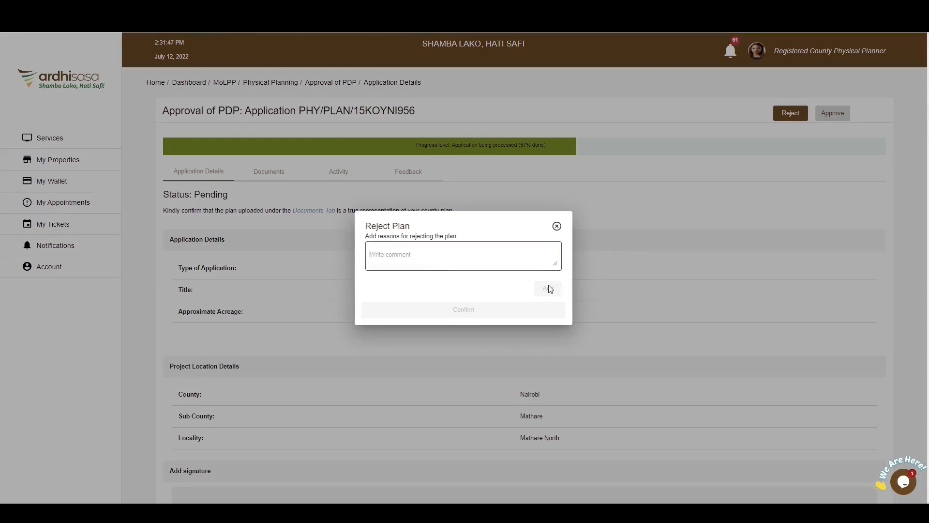
pyautogui.click(557, 227)
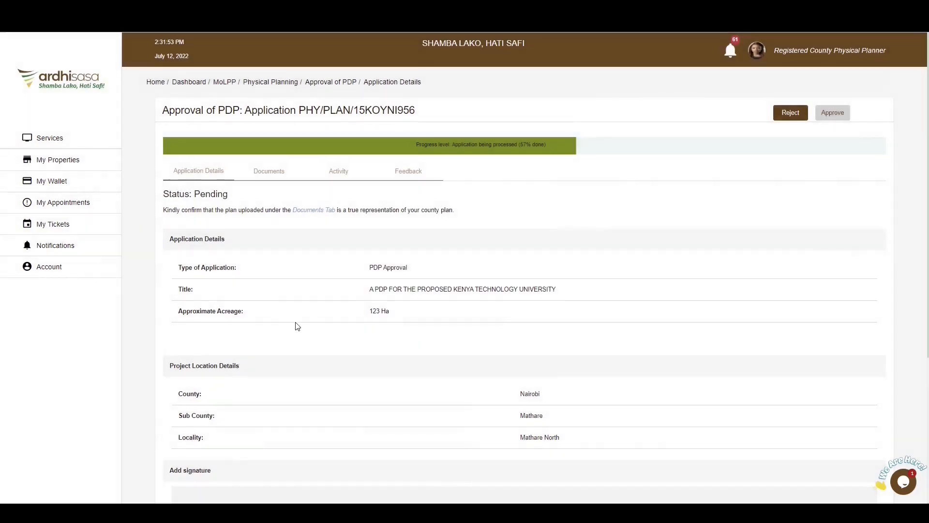
pyautogui.scroll(-4, 300, 331)
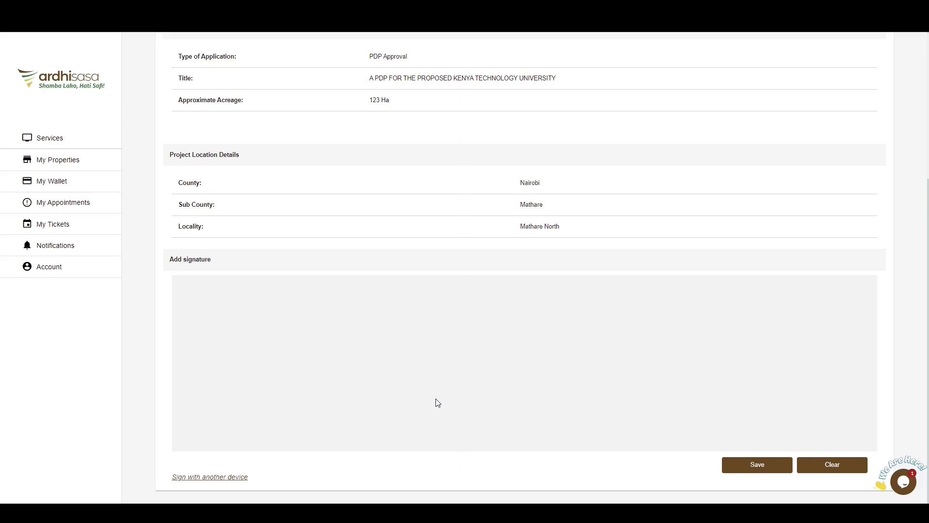
pyautogui.click(205, 478)
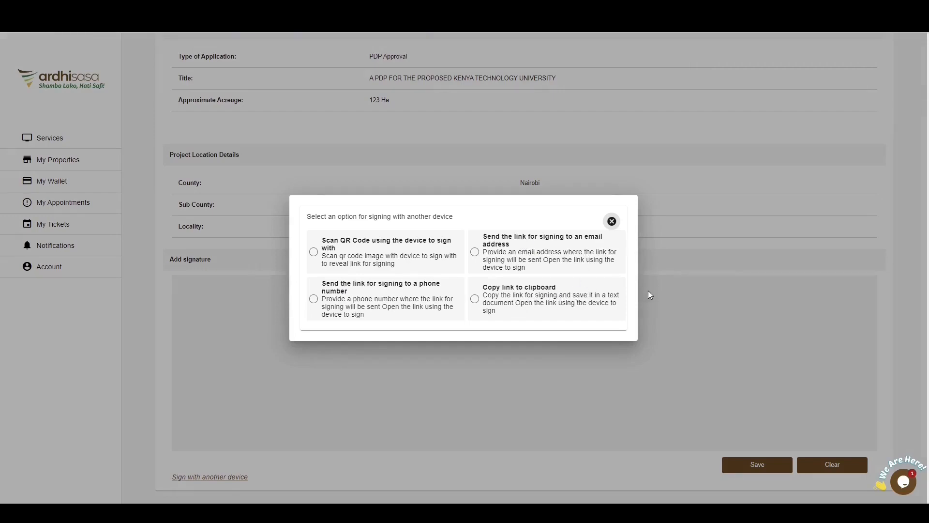
pyautogui.click(612, 221)
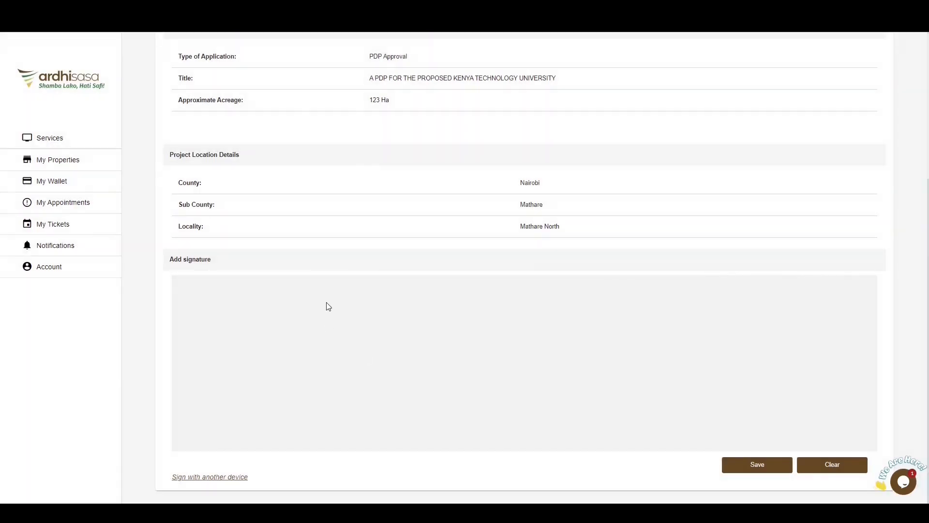
# - Draw a freehand signature in the Add signature area, save it and confirm its submission
pyautogui.moveTo(326, 302); pyautogui.dragTo(352, 413)
pyautogui.moveTo(292, 377); pyautogui.dragTo(425, 350)
pyautogui.moveTo(321, 357)
pyautogui.mouseDown()
pyautogui.moveTo(415, 344)
pyautogui.moveTo(380, 419)
pyautogui.moveTo(468, 362)
pyautogui.mouseUp()
pyautogui.moveTo(408, 411); pyautogui.dragTo(465, 380)
pyautogui.click(503, 347)
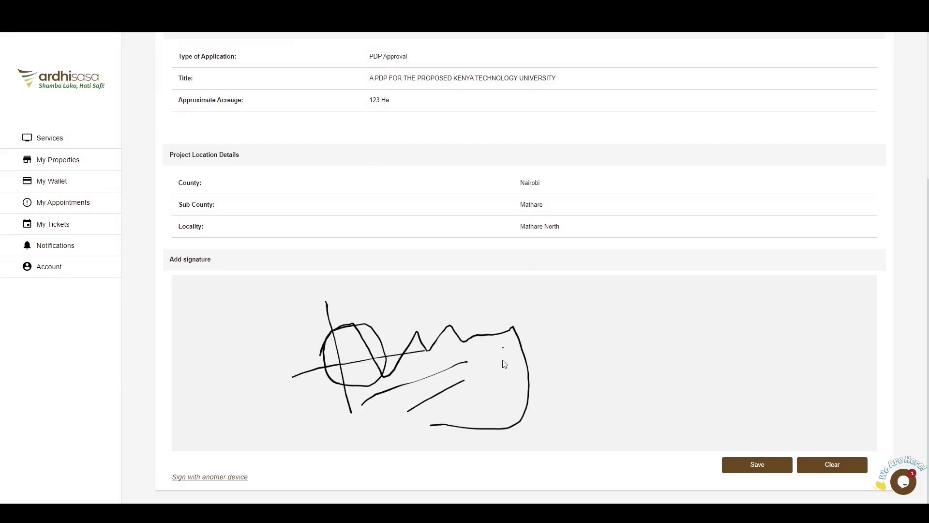
pyautogui.click(504, 375)
pyautogui.click(770, 464)
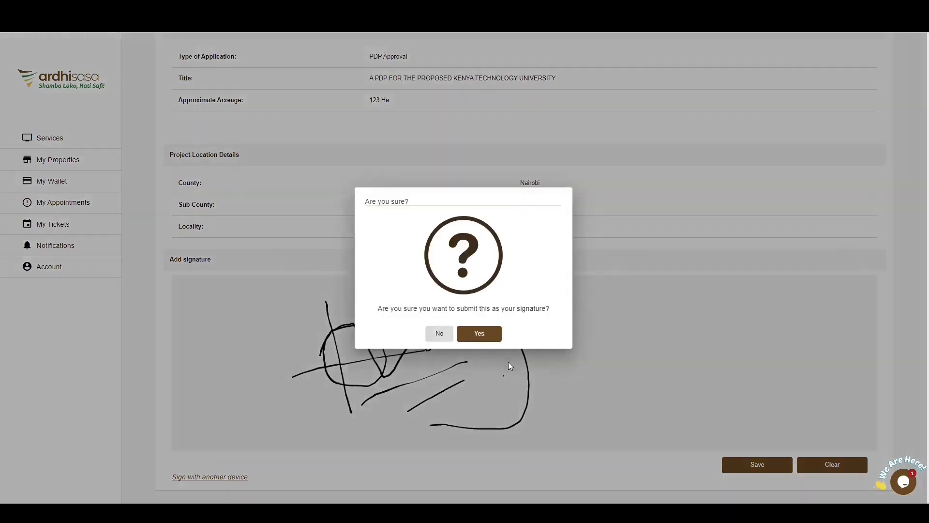
pyautogui.click(483, 337)
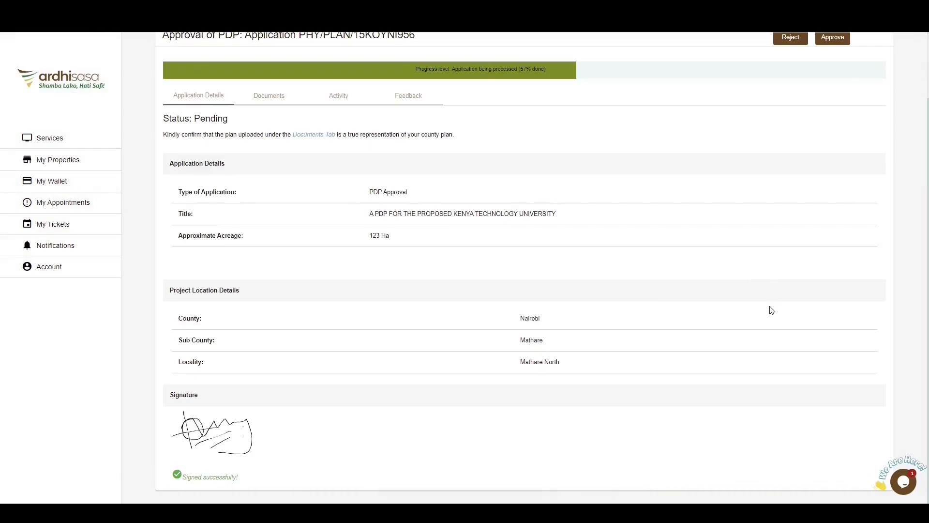
# - Approve the signed plan with confirmation, dismiss the notice and check the ongoing applications
pyautogui.scroll(2, 771, 309)
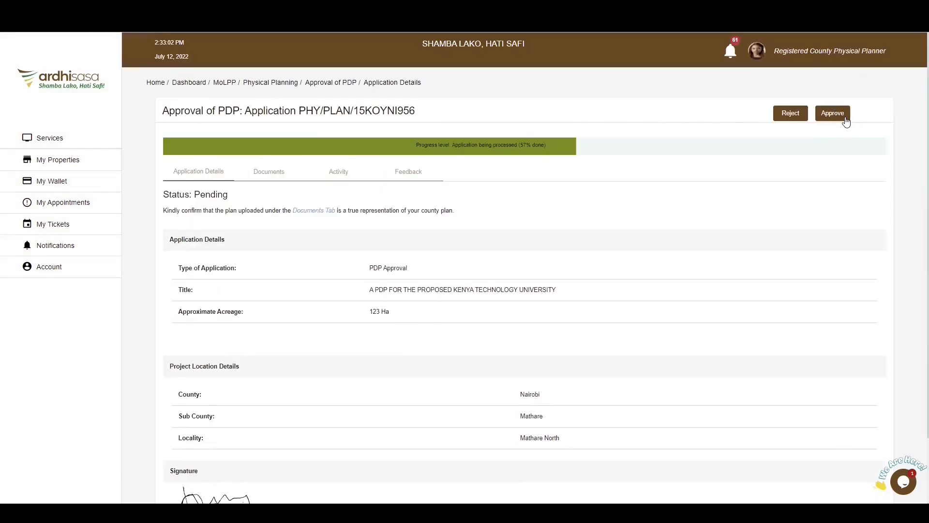
pyautogui.click(831, 113)
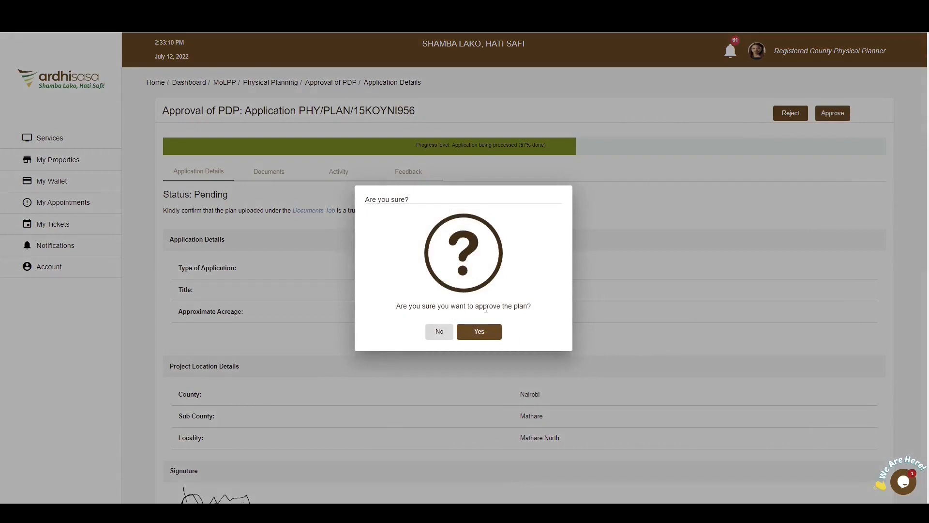
pyautogui.click(482, 334)
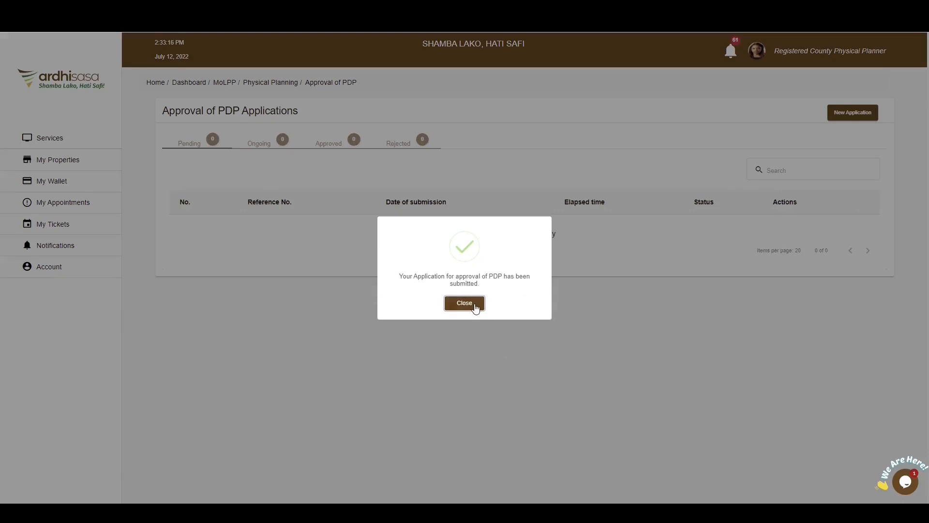
pyautogui.click(464, 303)
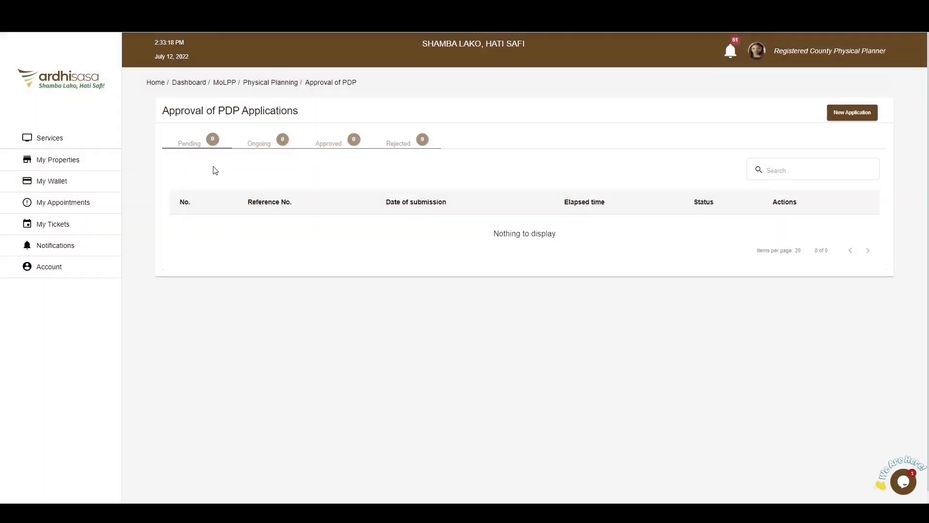
pyautogui.click(262, 148)
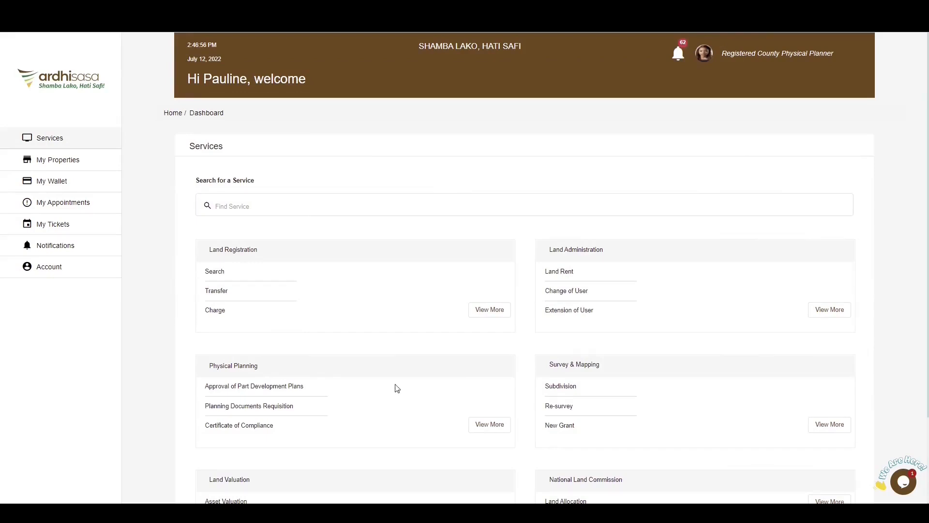
# - Open the approved PDP application from the Physical Planning services' list of approved applications
pyautogui.click(491, 425)
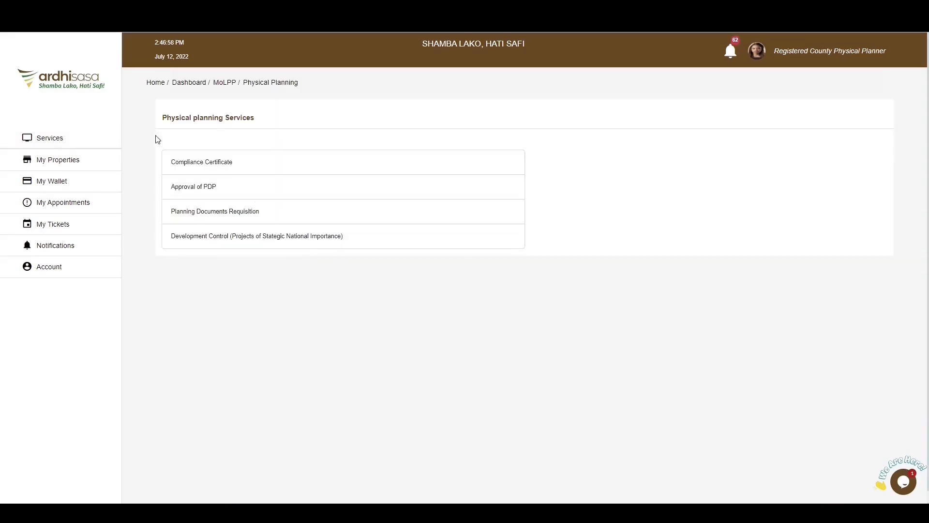
pyautogui.click(220, 190)
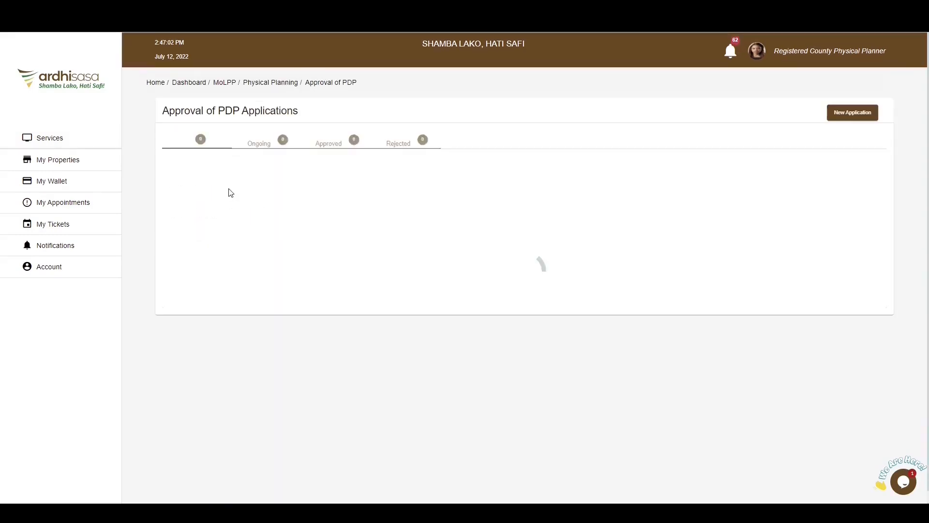
pyautogui.click(329, 144)
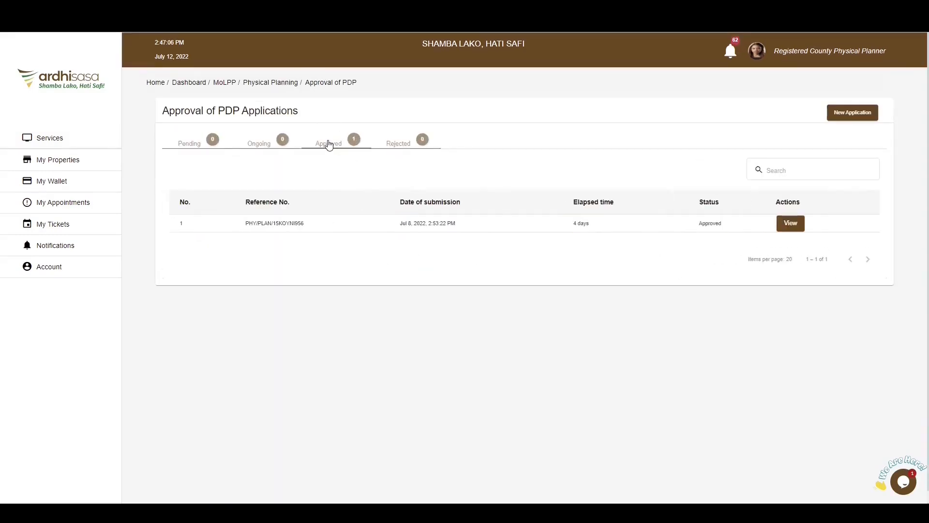
pyautogui.click(790, 224)
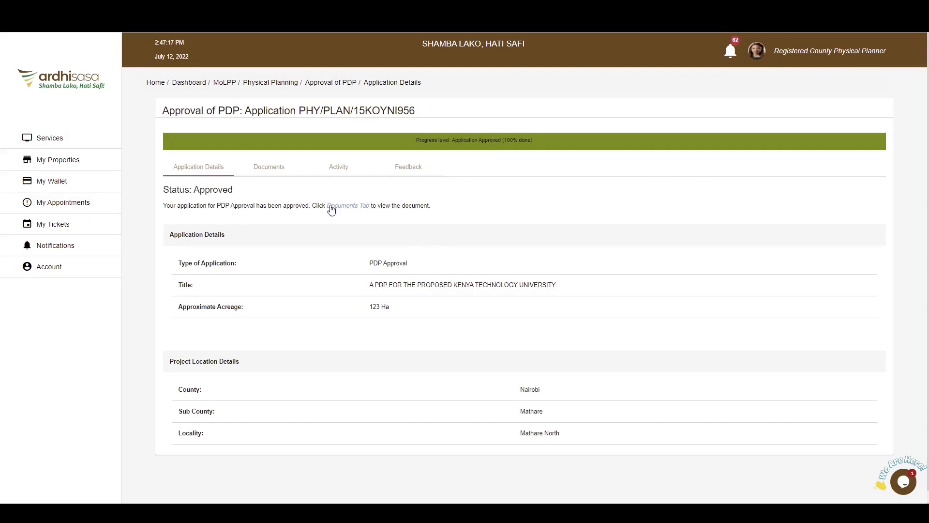
# - View the Signed Final Plan among the approved application's process documents and return to the documents list
pyautogui.click(347, 207)
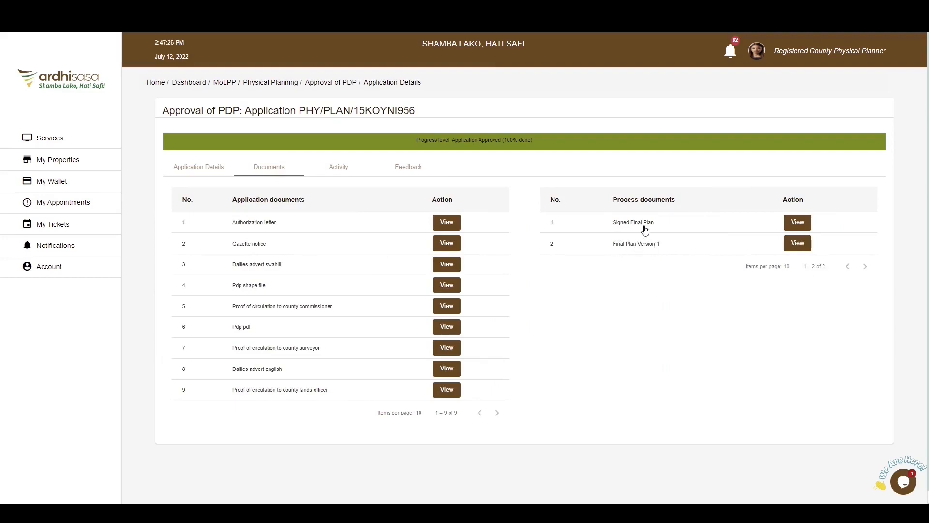
pyautogui.click(806, 227)
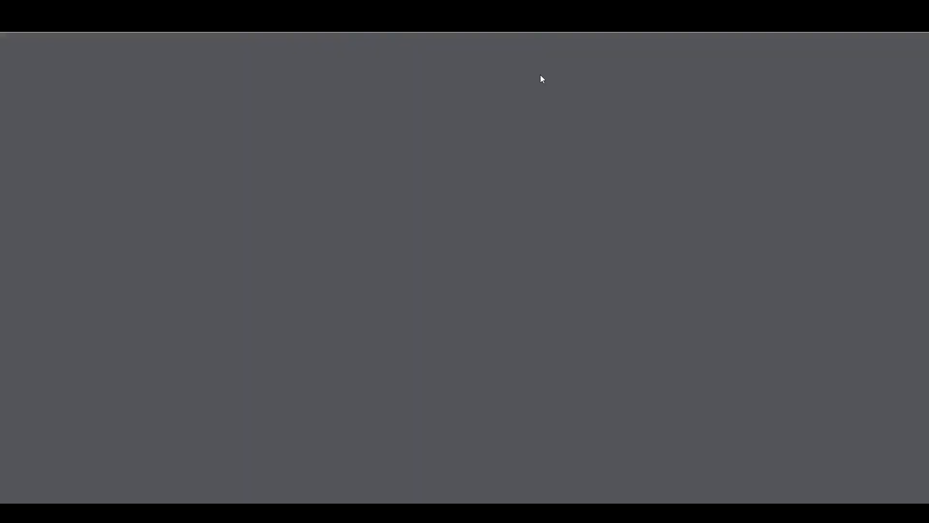
pyautogui.click(208, 8)
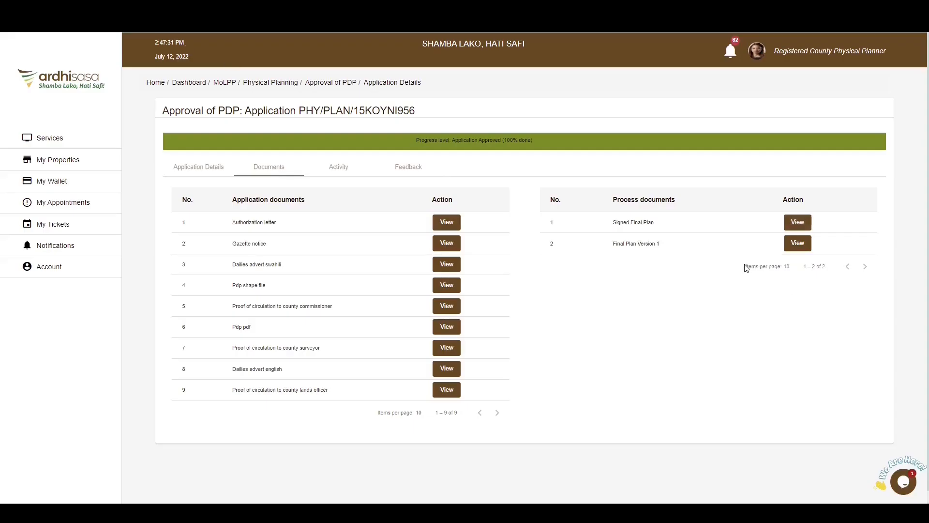